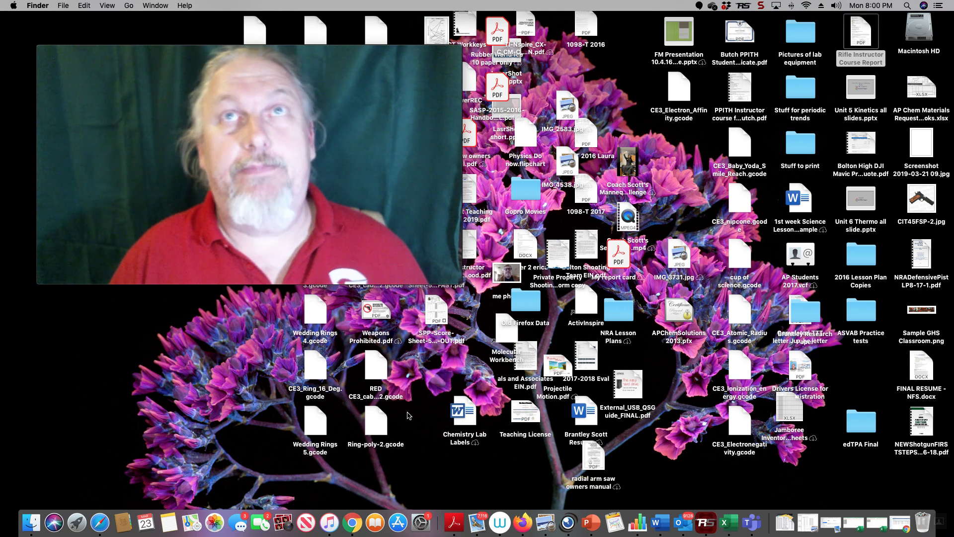
- Switch to Google Chrome, load edugoodies.com/scs/ and move the browser window aside from the webcam view
{"action": "mouse_move", "coordinate": [387, 286]}
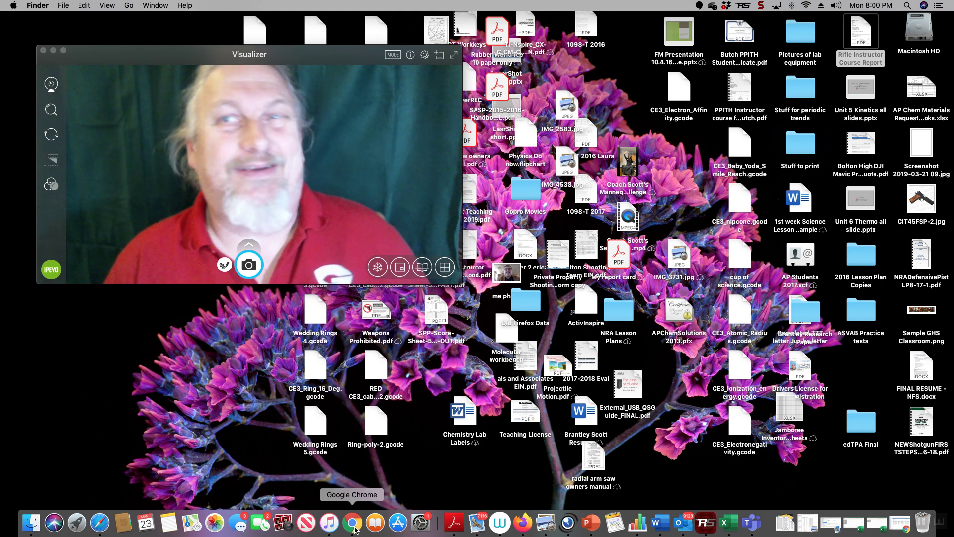
{"action": "left_click", "coordinate": [355, 529]}
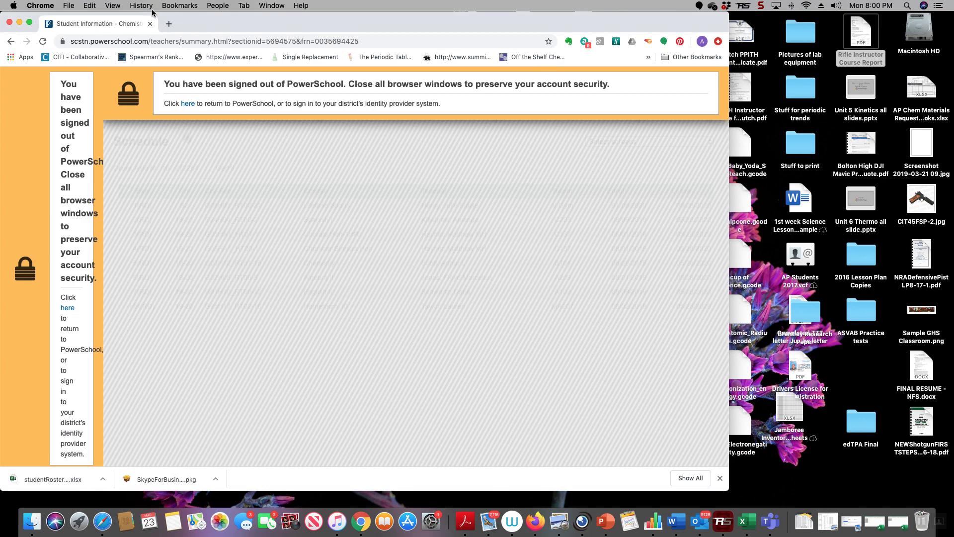
{"action": "left_click", "coordinate": [120, 43]}
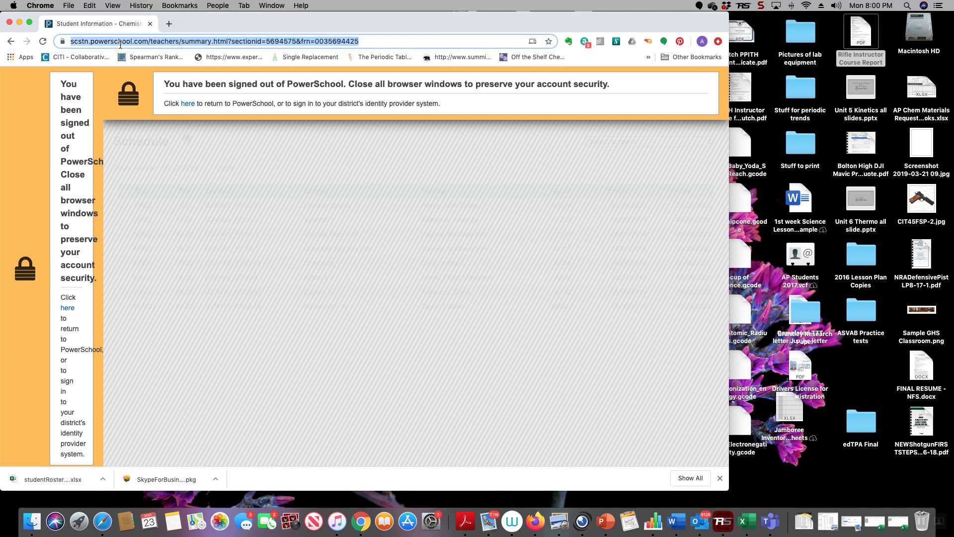
{"action": "type", "text": "edugo"}
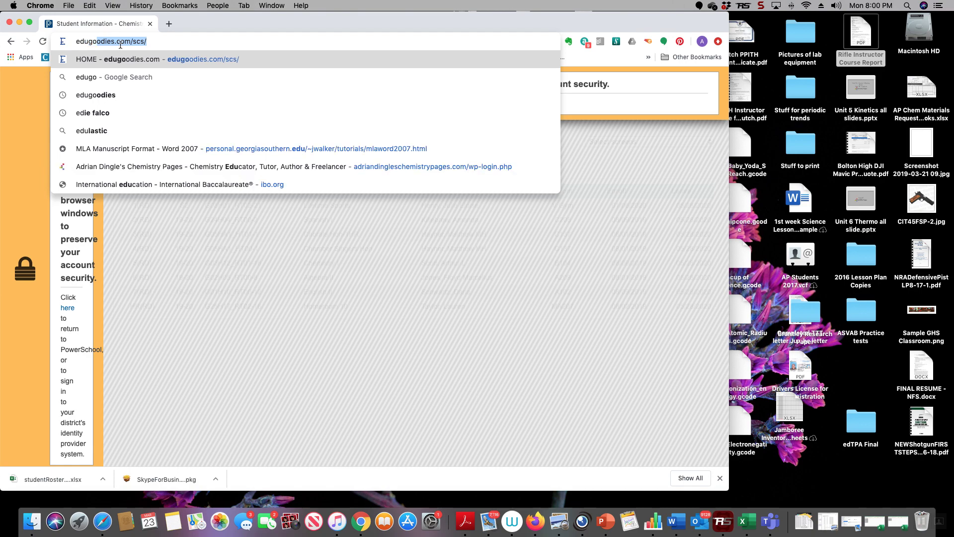
{"action": "key", "text": "Return"}
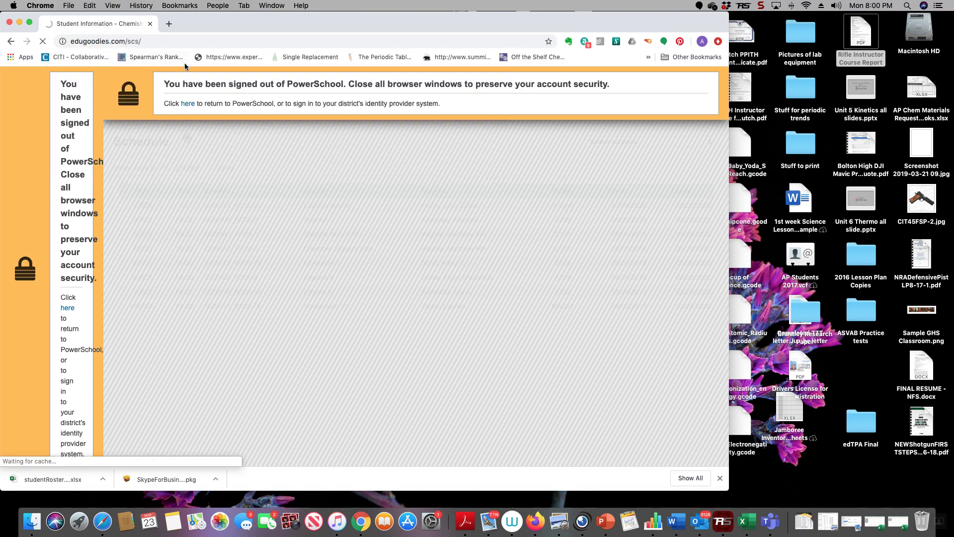
{"action": "left_click_drag", "start_coordinate": [275, 19], "coordinate": [596, 3]}
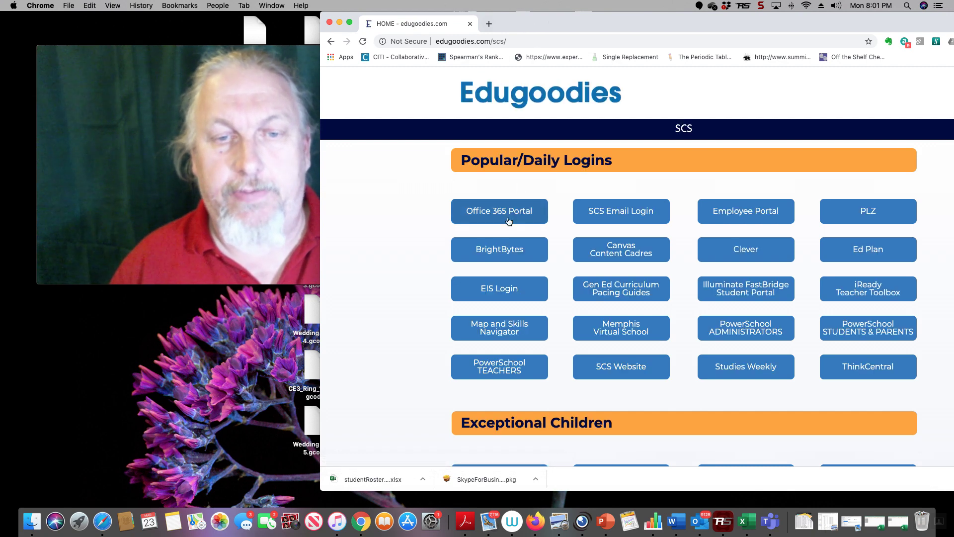
- Open the Office 365 Portal from the daily logins and launch Teams in the browser
{"action": "left_click", "coordinate": [521, 211]}
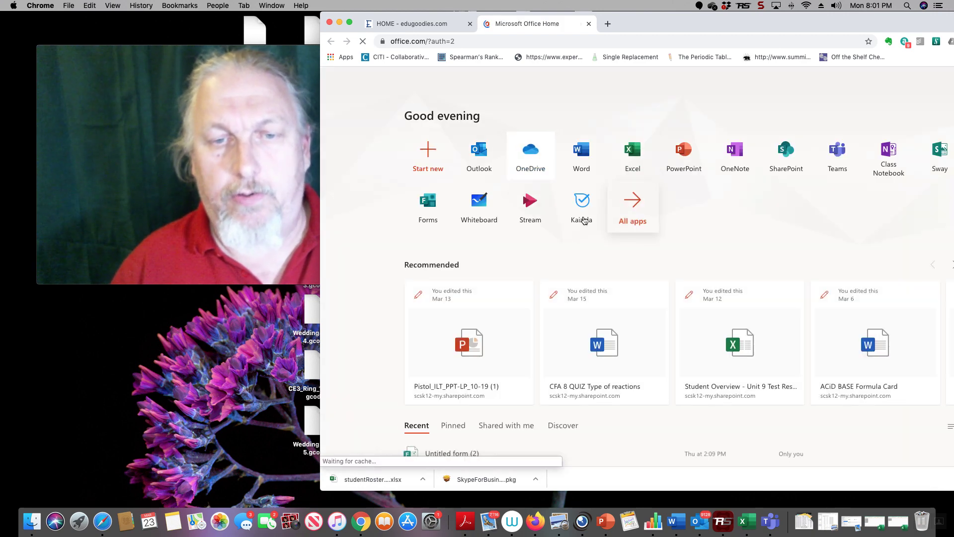
{"action": "left_click", "coordinate": [839, 152]}
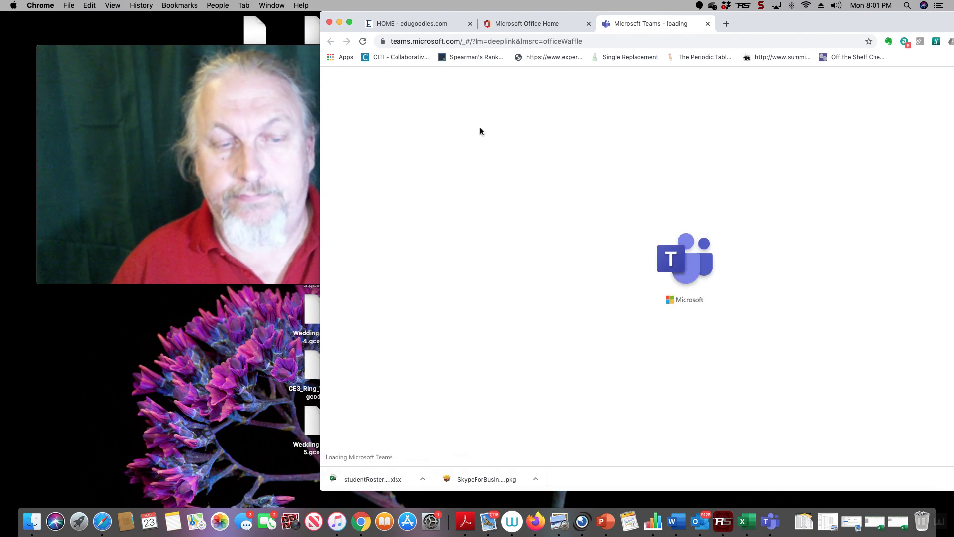
{"action": "left_click_drag", "start_coordinate": [771, 30], "coordinate": [783, 9]}
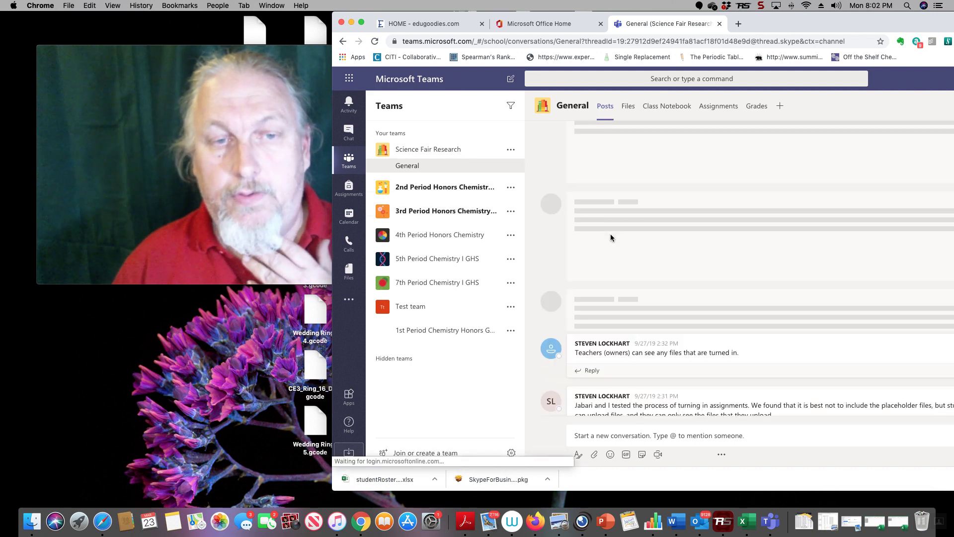
- View the General channel of the 2nd Period Honors Chemistry team and expand Test team
{"action": "left_click", "coordinate": [402, 190]}
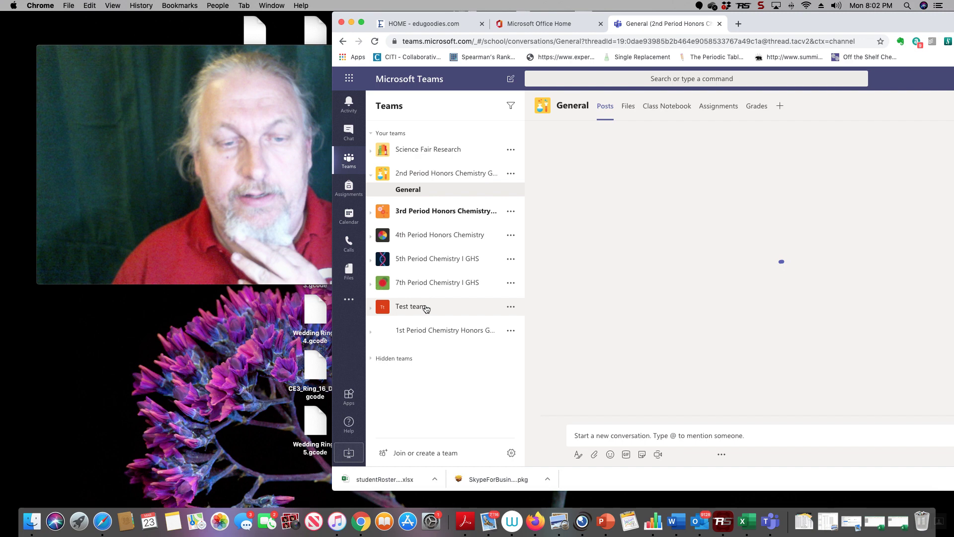
{"action": "left_click", "coordinate": [426, 309]}
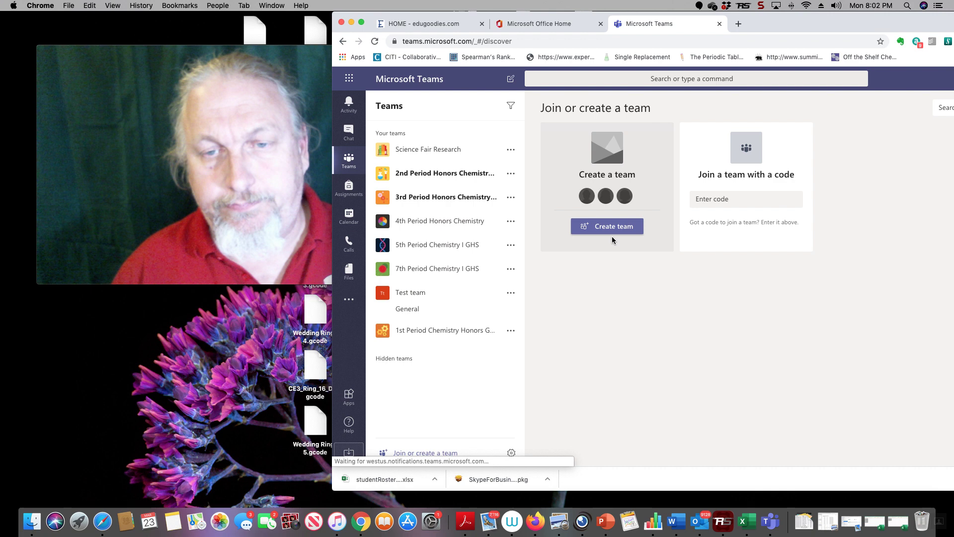
- Create a new Class team named "test 1" without a description, keeping the browser window beside the webcam view
{"action": "left_click", "coordinate": [612, 235]}
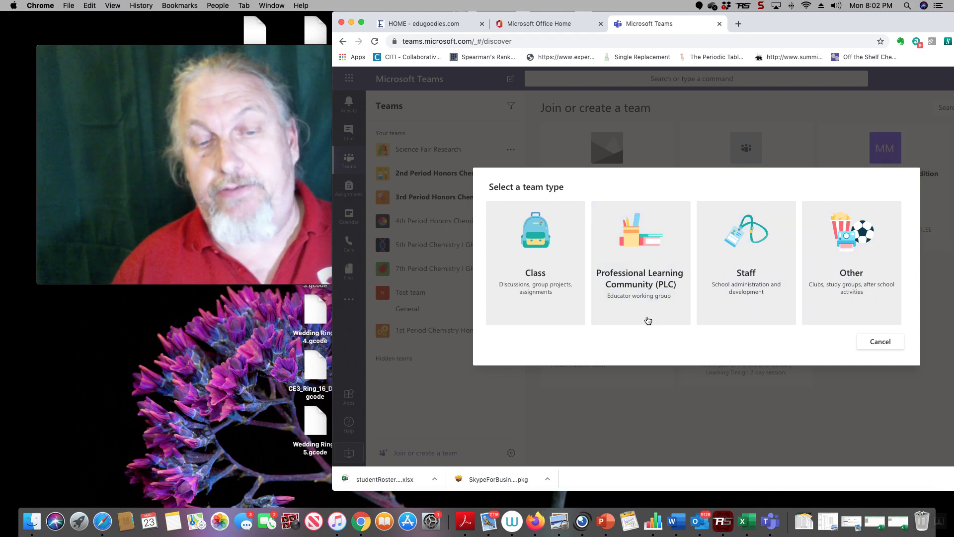
{"action": "left_click", "coordinate": [546, 283]}
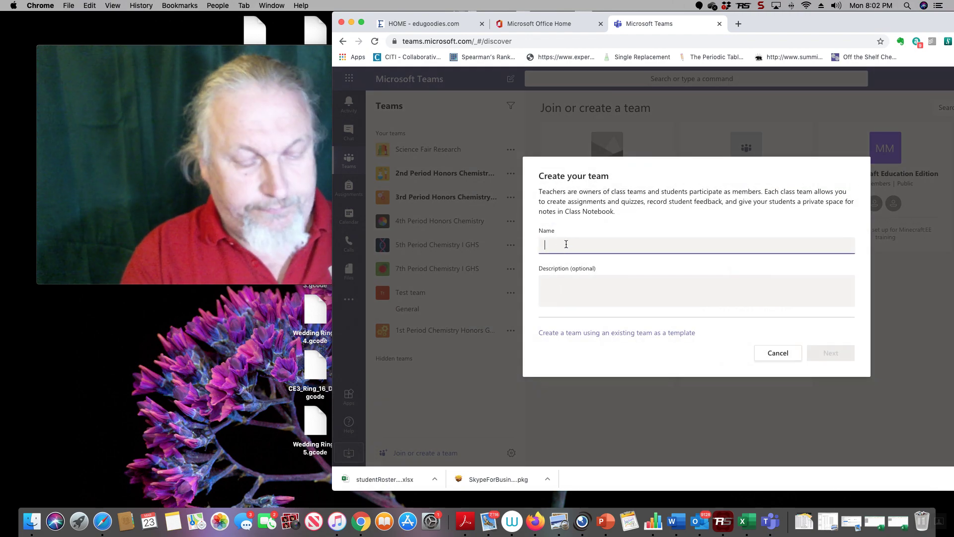
{"action": "type", "text": "test 1"}
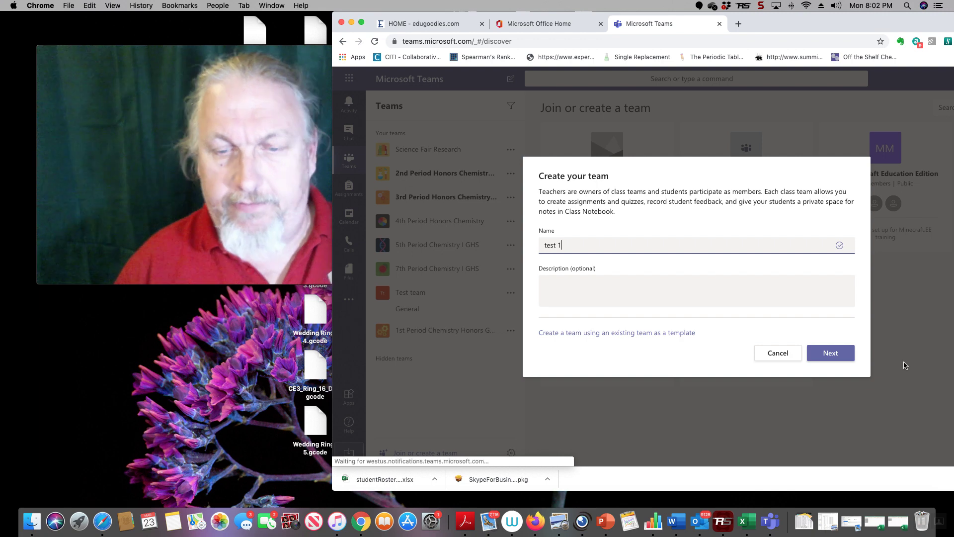
{"action": "left_click", "coordinate": [832, 352]}
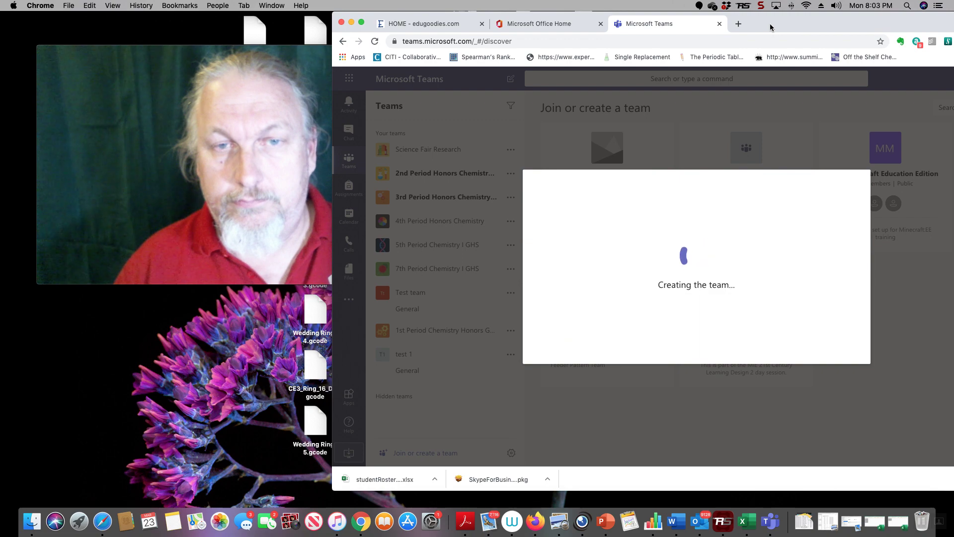
{"action": "left_click_drag", "start_coordinate": [770, 27], "coordinate": [620, 35]}
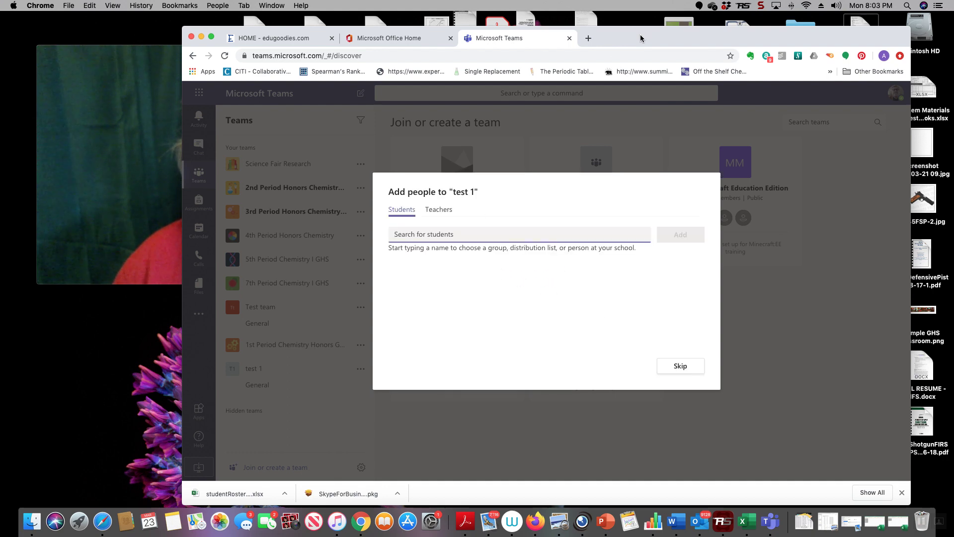
{"action": "left_click_drag", "start_coordinate": [640, 33], "coordinate": [799, 18]}
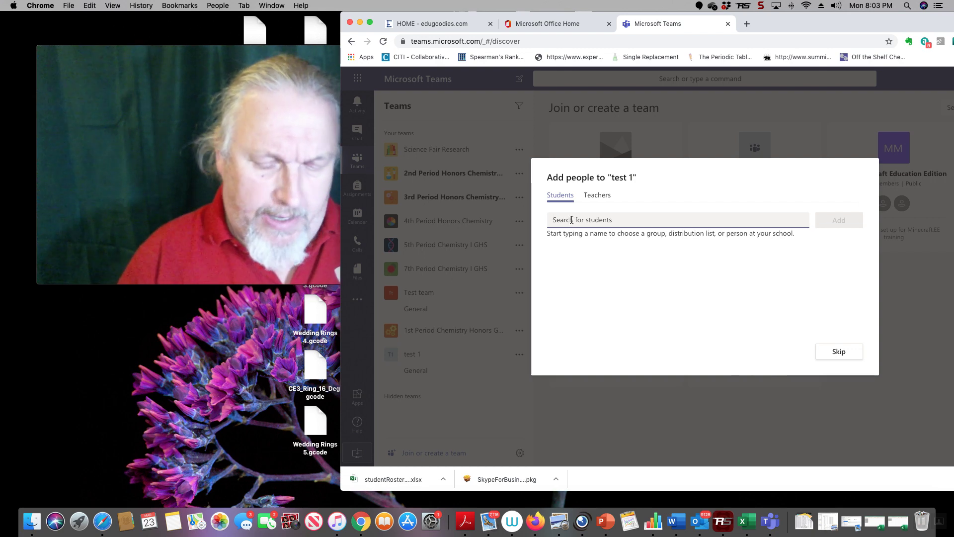
- Try finding students by student number, ending with the prefix 31, and skip adding people to the new team
{"action": "type", "text": "12345"}
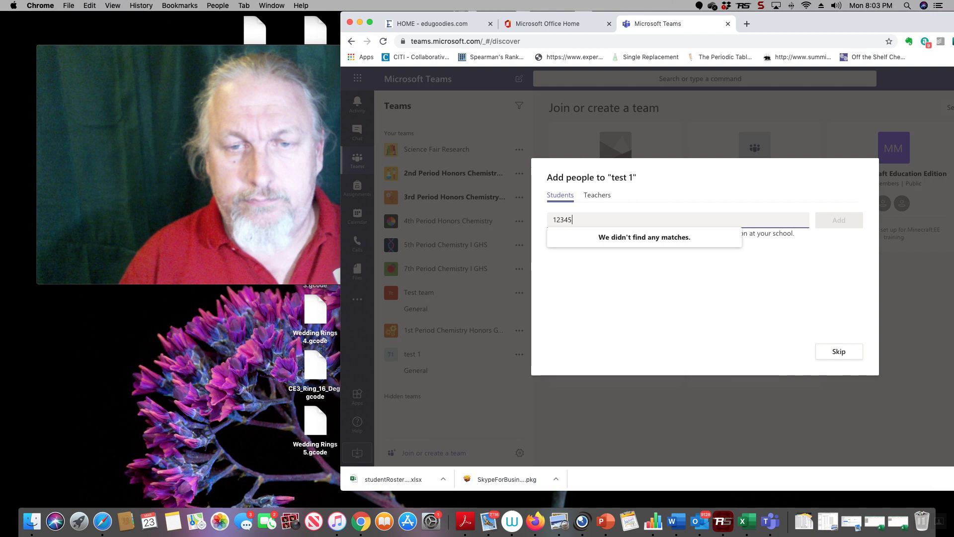
{"action": "double_click", "coordinate": [573, 226]}
{"action": "type", "text": "310"}
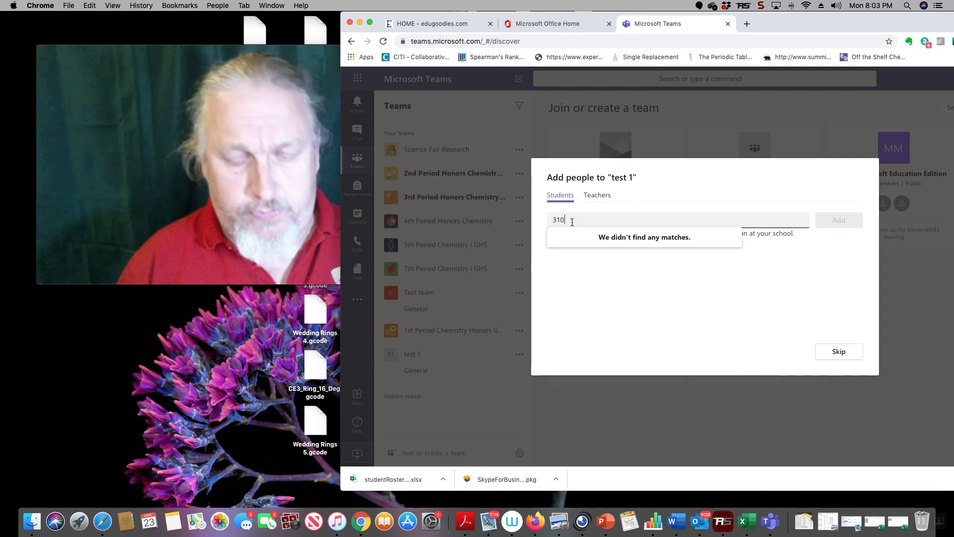
{"action": "key", "text": "BackSpace"}
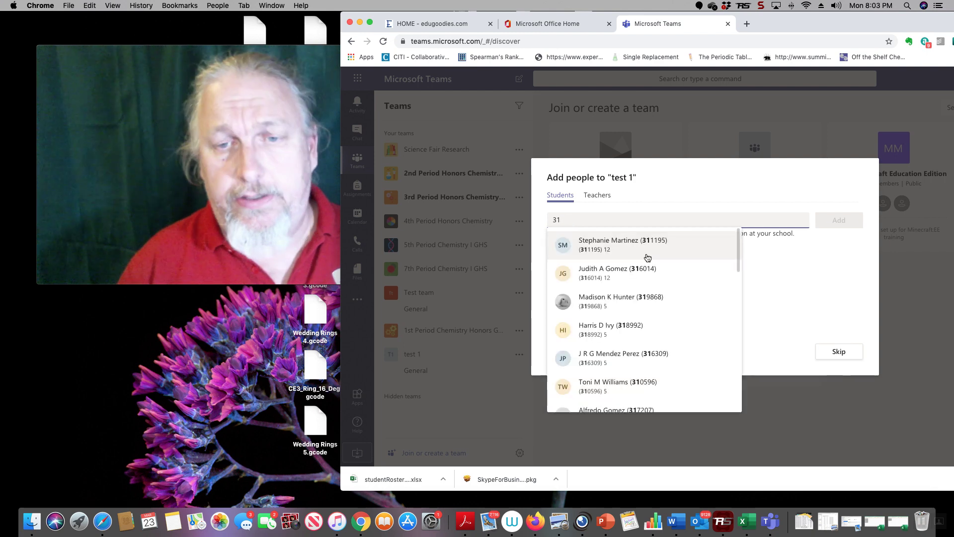
{"action": "left_click", "coordinate": [770, 311]}
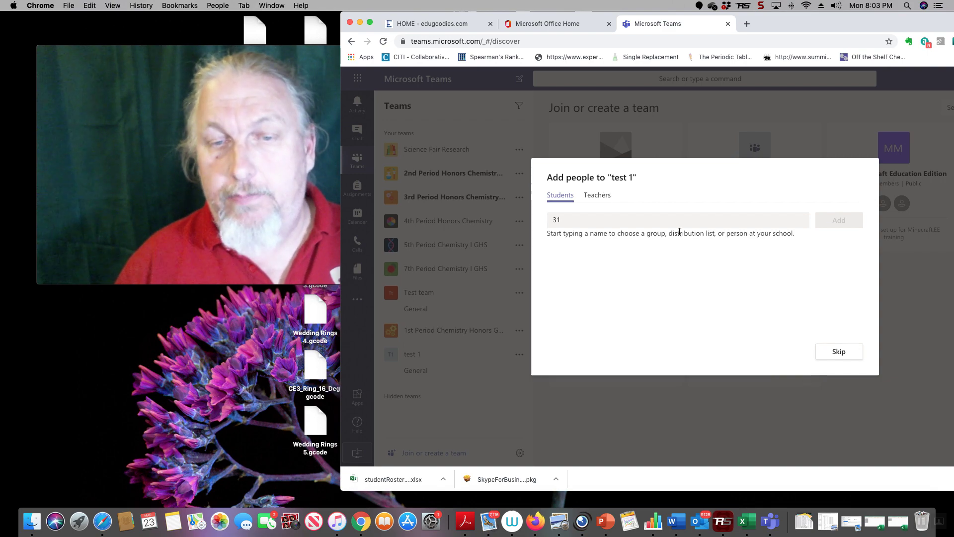
{"action": "left_click", "coordinate": [848, 357]}
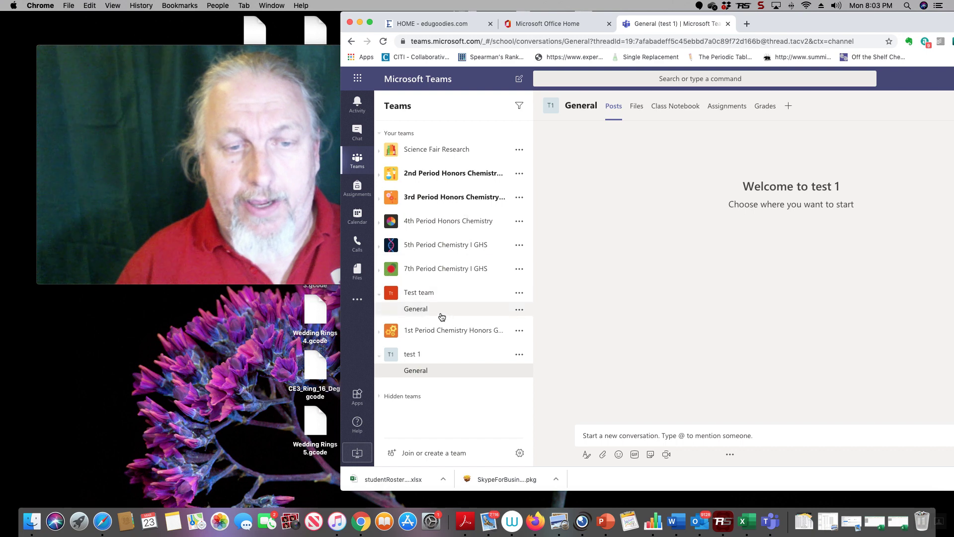
- Collapse Test team, examine test 1's class files, new-file options and Class Notebook, and return to its posts
{"action": "left_click", "coordinate": [437, 292]}
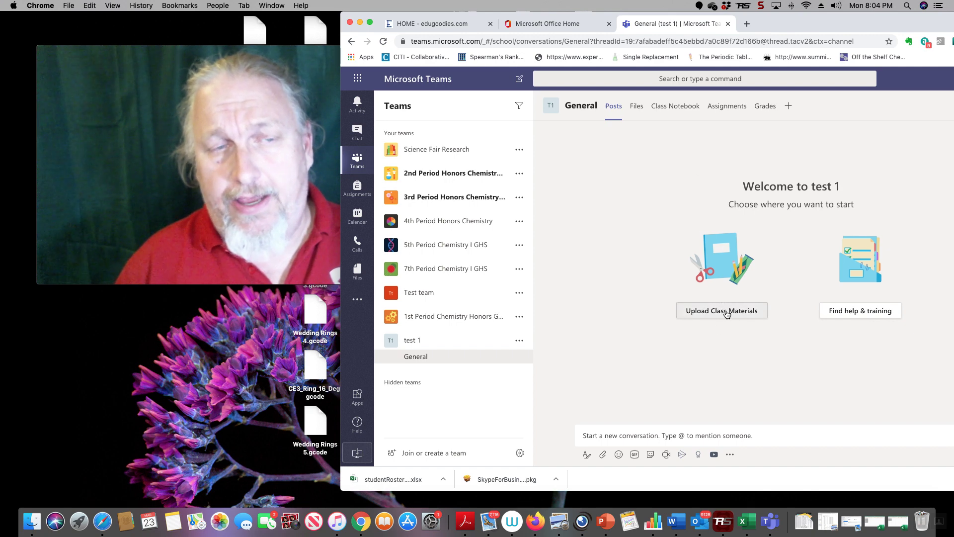
{"action": "left_click", "coordinate": [727, 313]}
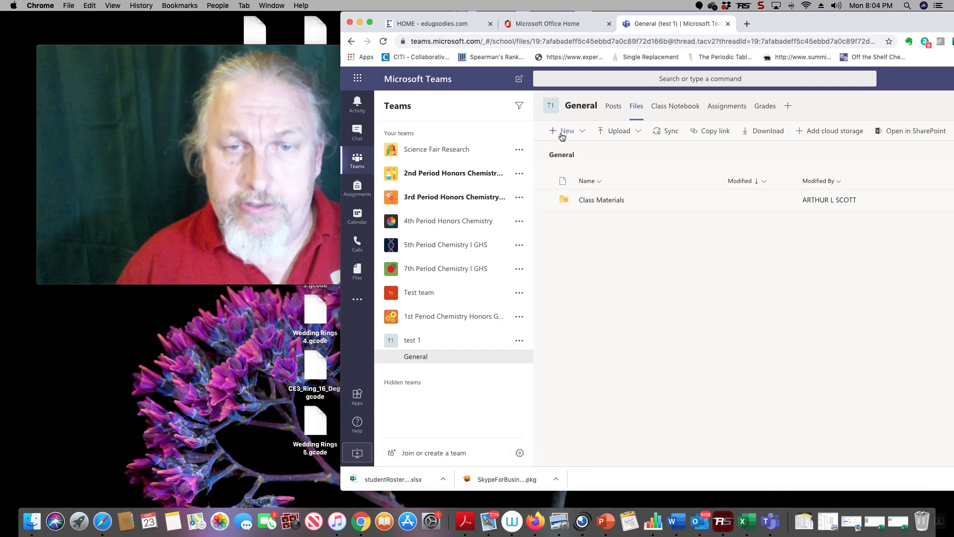
{"action": "left_click", "coordinate": [562, 137]}
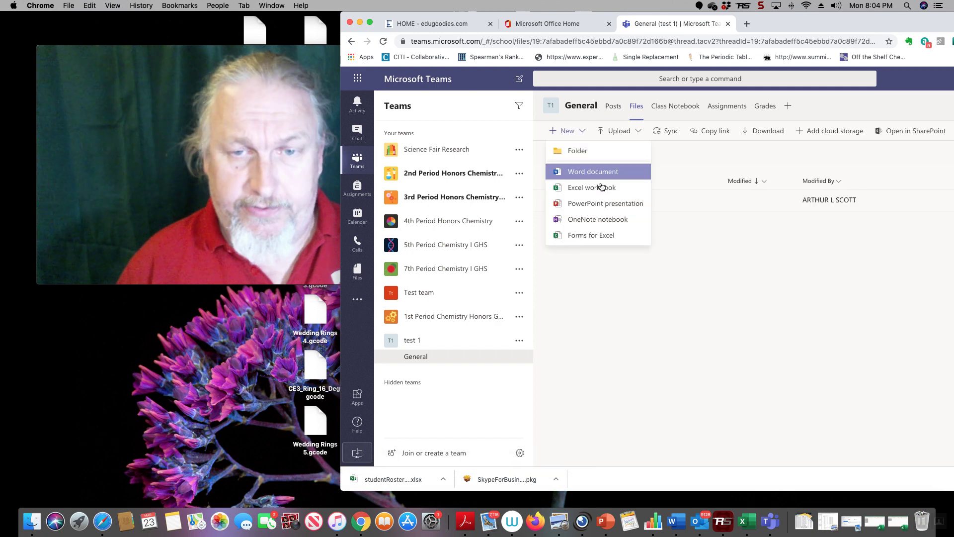
{"action": "left_click", "coordinate": [681, 106]}
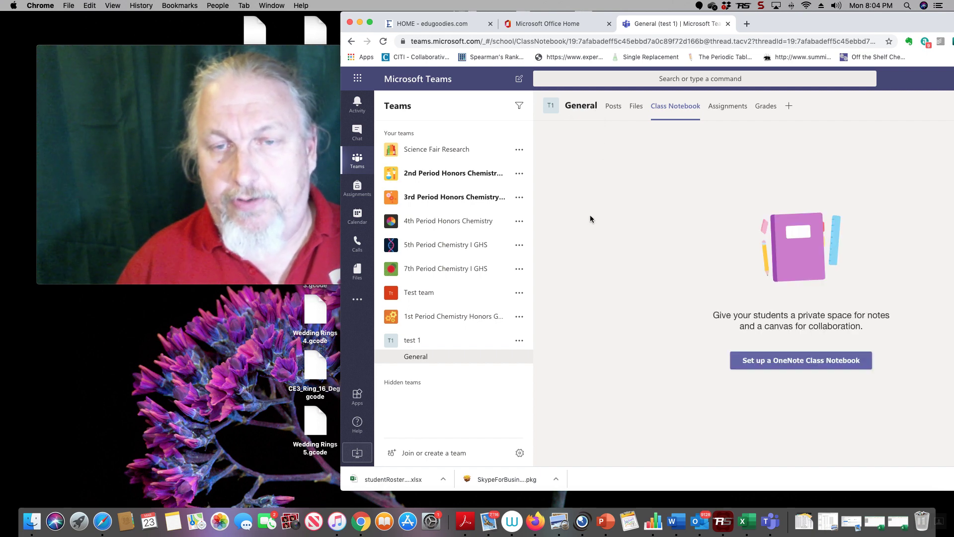
{"action": "left_click", "coordinate": [611, 107]}
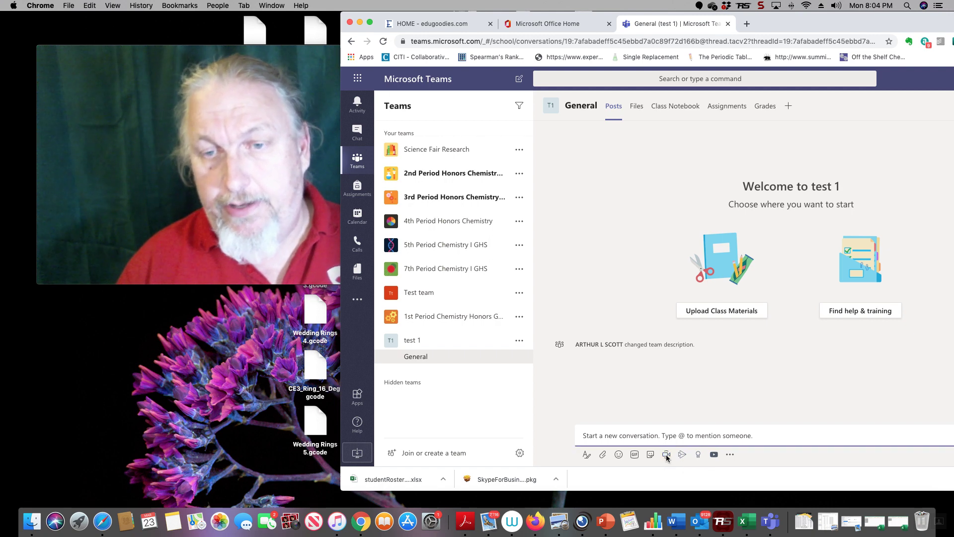
- Set up a video meeting in test 1's General channel, allowing microphone and camera access
{"action": "left_click", "coordinate": [667, 458]}
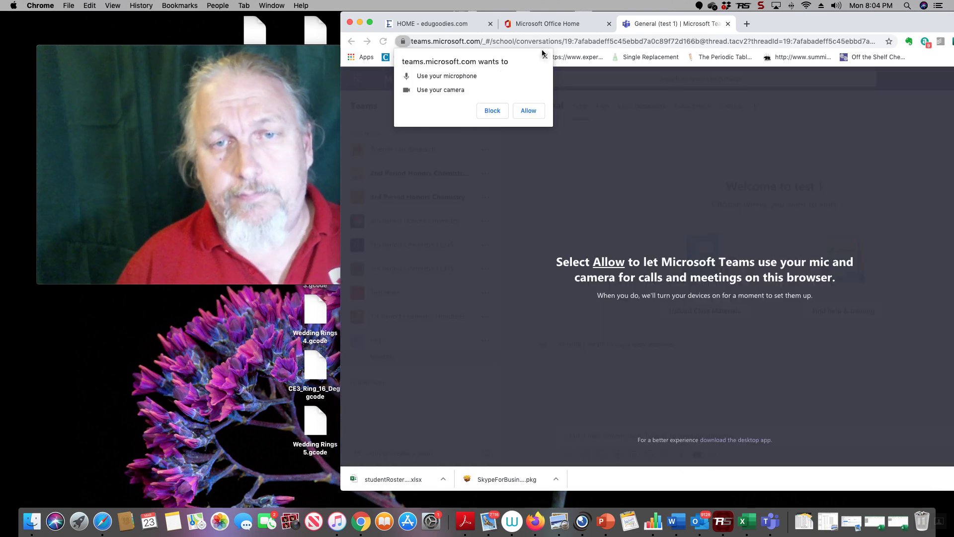
{"action": "left_click", "coordinate": [535, 116]}
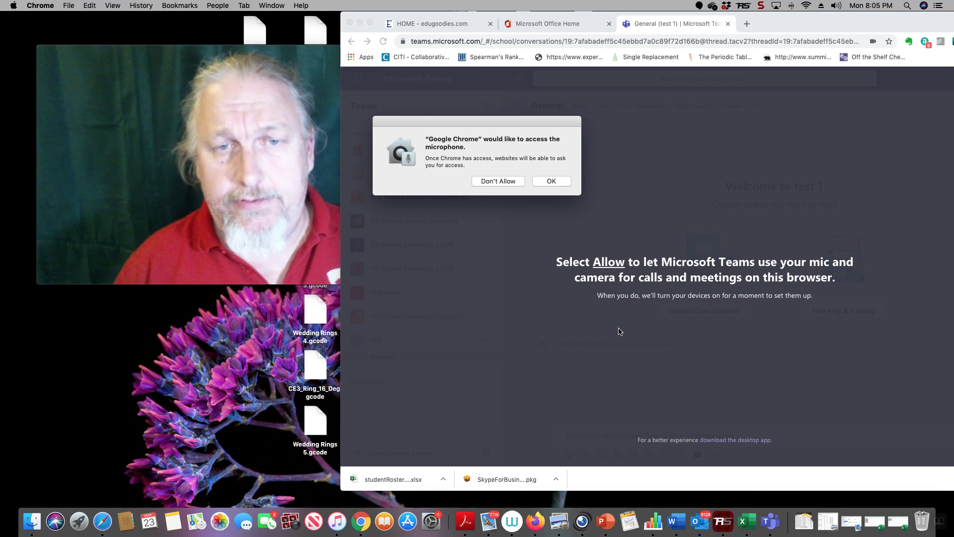
{"action": "left_click", "coordinate": [552, 182]}
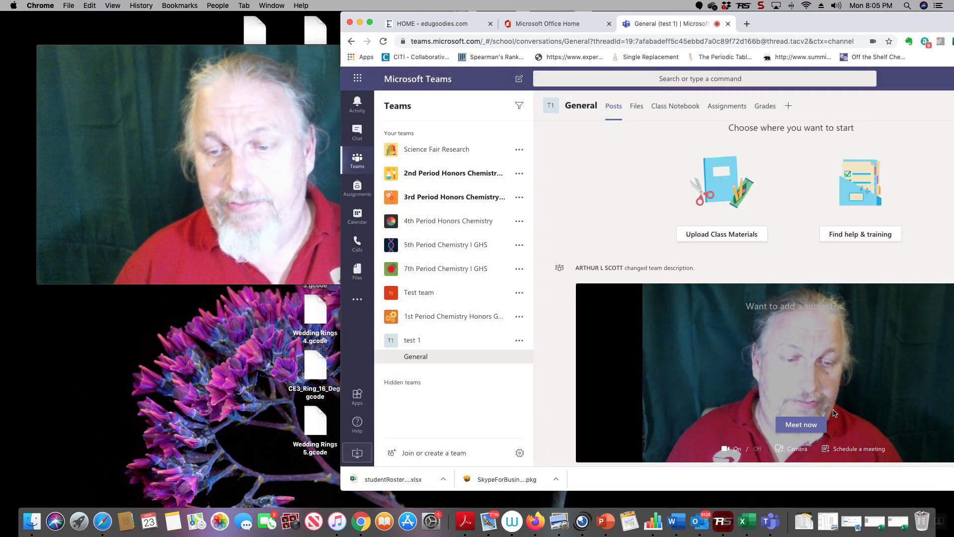
- Bring the whole browser window into view and start the channel meeting immediately with the camera on
{"action": "left_click_drag", "start_coordinate": [885, 25], "coordinate": [853, 25]}
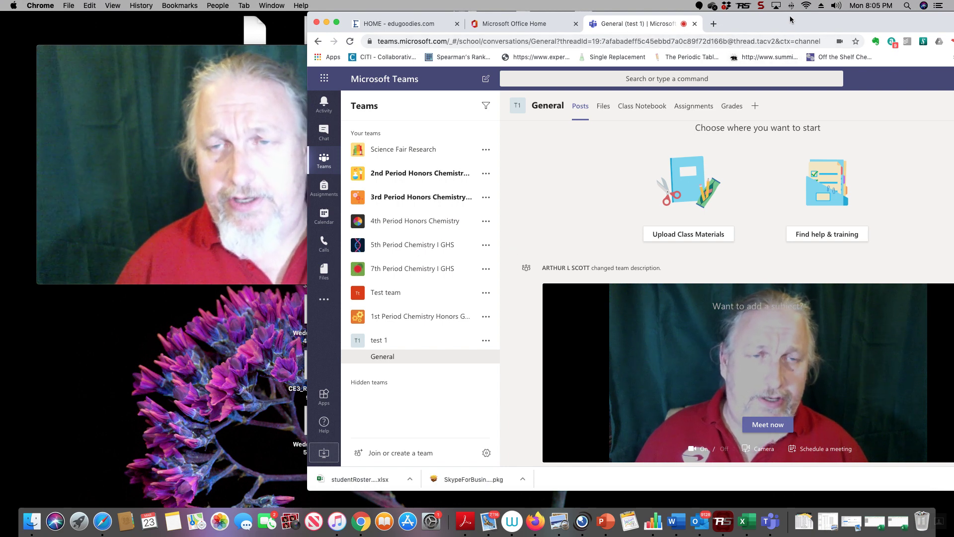
{"action": "left_click_drag", "start_coordinate": [790, 20], "coordinate": [685, 20]}
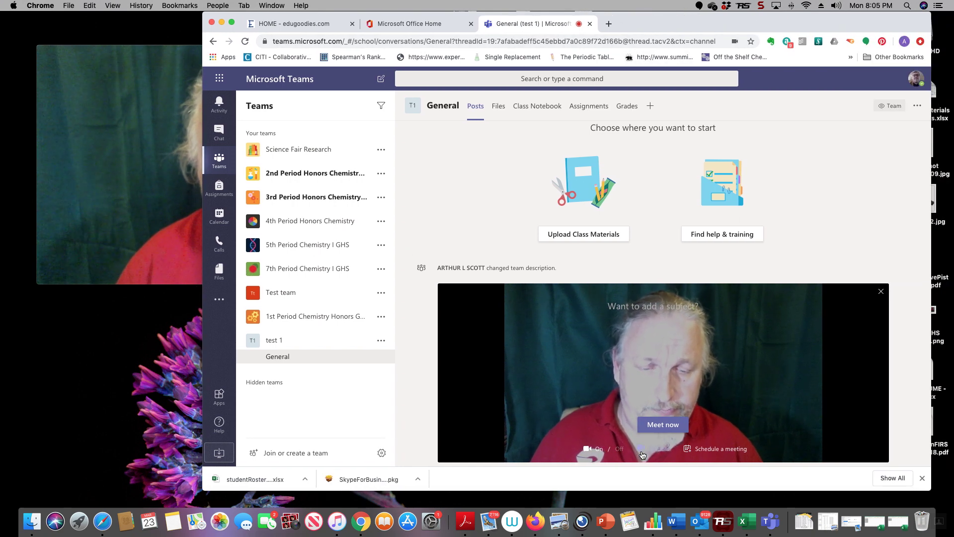
{"action": "left_click", "coordinate": [663, 424]}
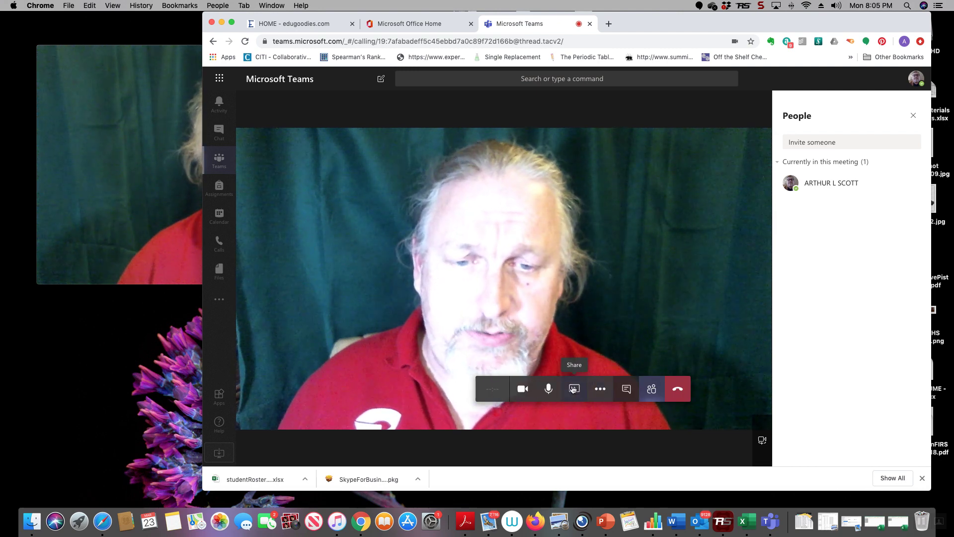
- Share a whiteboard in the running meeting
{"action": "left_click", "coordinate": [572, 389]}
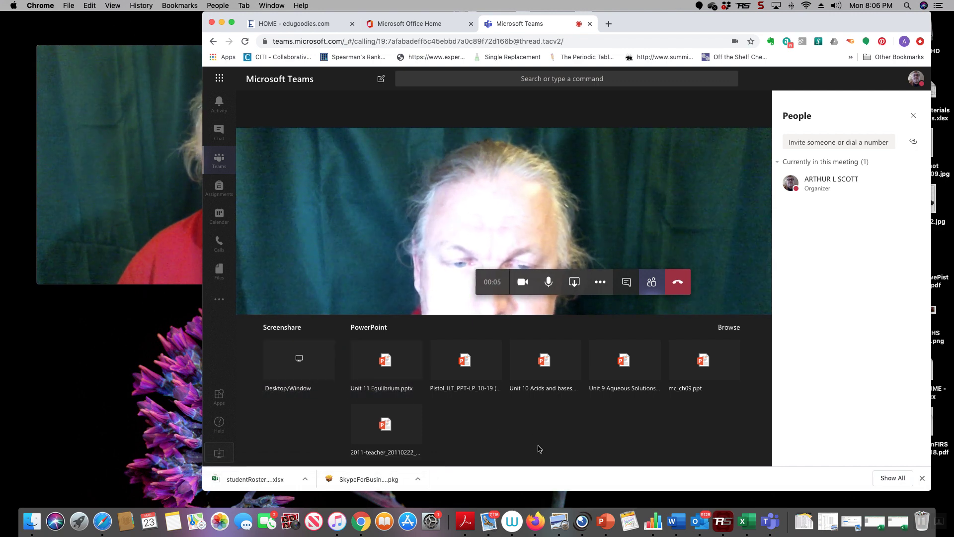
{"action": "left_click", "coordinate": [625, 373]}
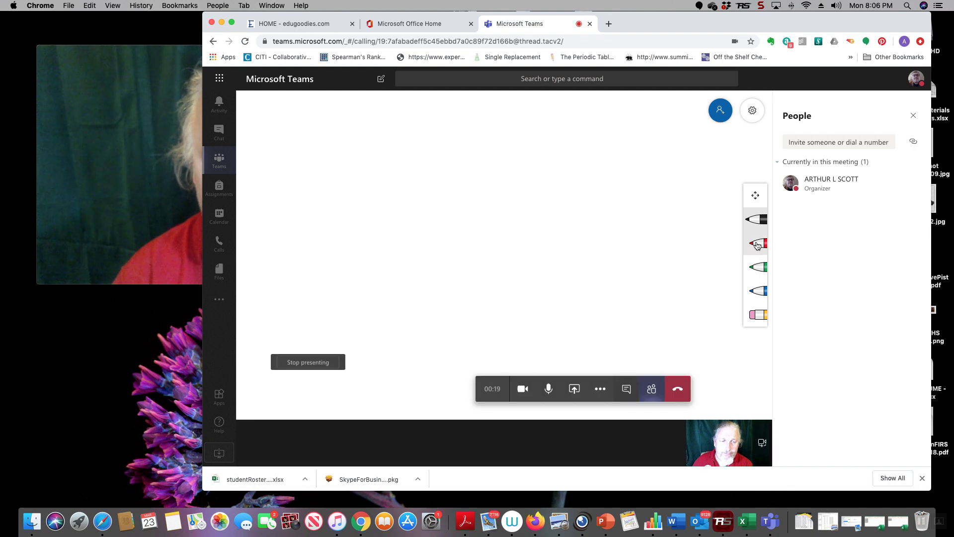
{"action": "left_click", "coordinate": [751, 246]}
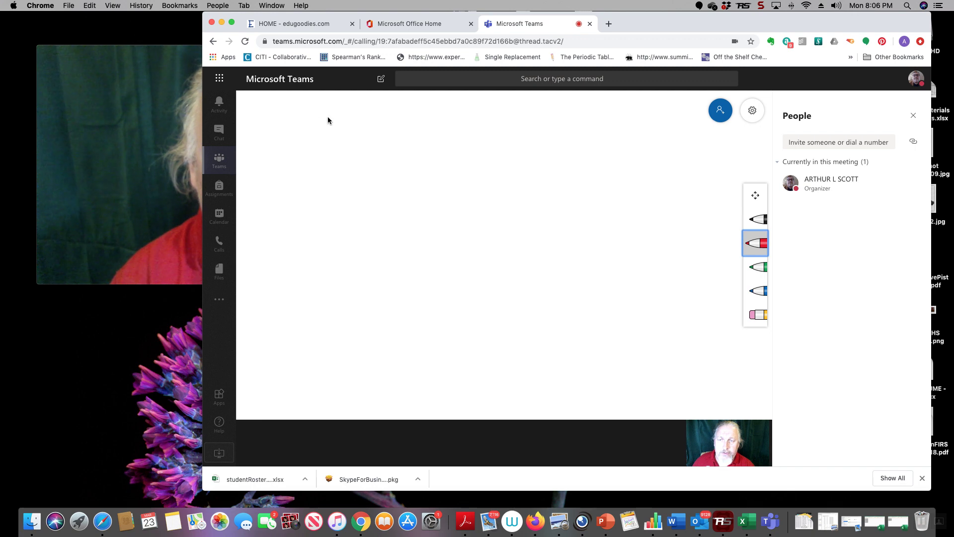
{"action": "left_click_drag", "start_coordinate": [328, 120], "coordinate": [331, 150]}
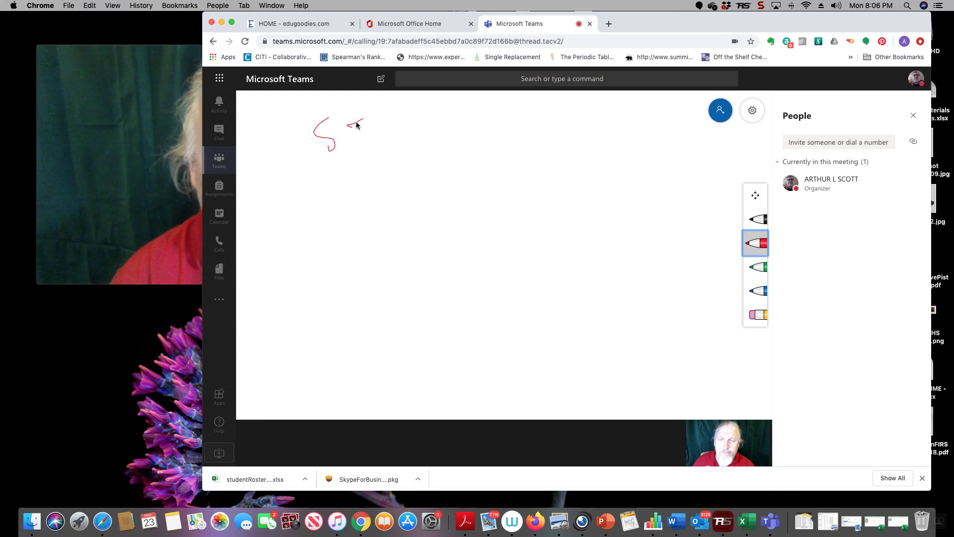
{"action": "mouse_move", "coordinate": [350, 115]}
{"action": "left_mouse_down"}
{"action": "mouse_move", "coordinate": [394, 148]}
{"action": "mouse_move", "coordinate": [467, 133]}
{"action": "mouse_move", "coordinate": [487, 152]}
{"action": "mouse_move", "coordinate": [501, 131]}
{"action": "mouse_move", "coordinate": [528, 128]}
{"action": "mouse_move", "coordinate": [533, 108]}
{"action": "mouse_move", "coordinate": [549, 152]}
{"action": "mouse_move", "coordinate": [567, 141]}
{"action": "mouse_move", "coordinate": [575, 154]}
{"action": "mouse_move", "coordinate": [595, 131]}
{"action": "mouse_move", "coordinate": [592, 152]}
{"action": "mouse_move", "coordinate": [606, 149]}
{"action": "mouse_move", "coordinate": [613, 134]}
{"action": "left_mouse_up"}
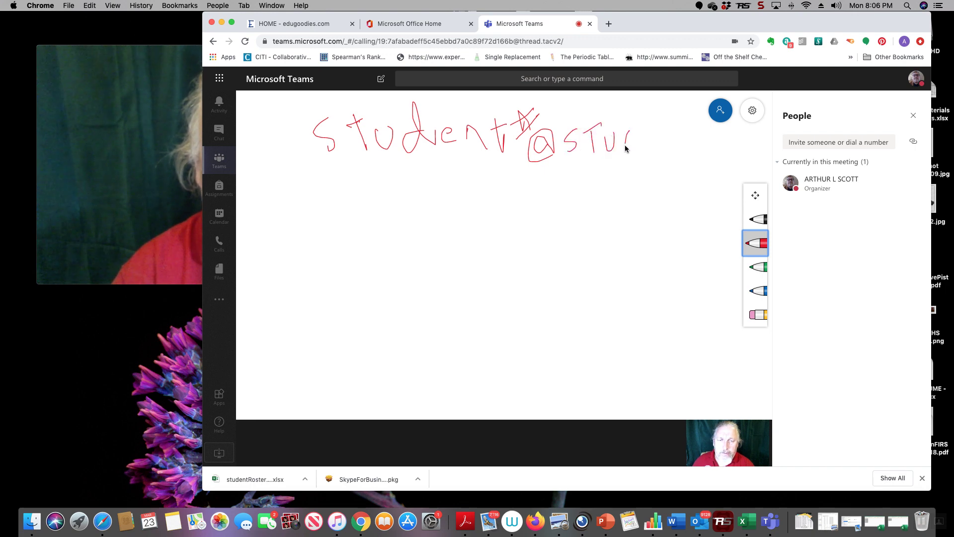
{"action": "mouse_move", "coordinate": [626, 149]}
{"action": "left_mouse_down"}
{"action": "mouse_move", "coordinate": [654, 148]}
{"action": "mouse_move", "coordinate": [665, 123]}
{"action": "mouse_move", "coordinate": [672, 149]}
{"action": "mouse_move", "coordinate": [684, 131]}
{"action": "mouse_move", "coordinate": [655, 200]}
{"action": "mouse_move", "coordinate": [729, 193]}
{"action": "mouse_move", "coordinate": [744, 167]}
{"action": "mouse_move", "coordinate": [748, 176]}
{"action": "left_mouse_up"}
{"action": "left_click", "coordinate": [689, 146]}
{"action": "left_click", "coordinate": [679, 225]}
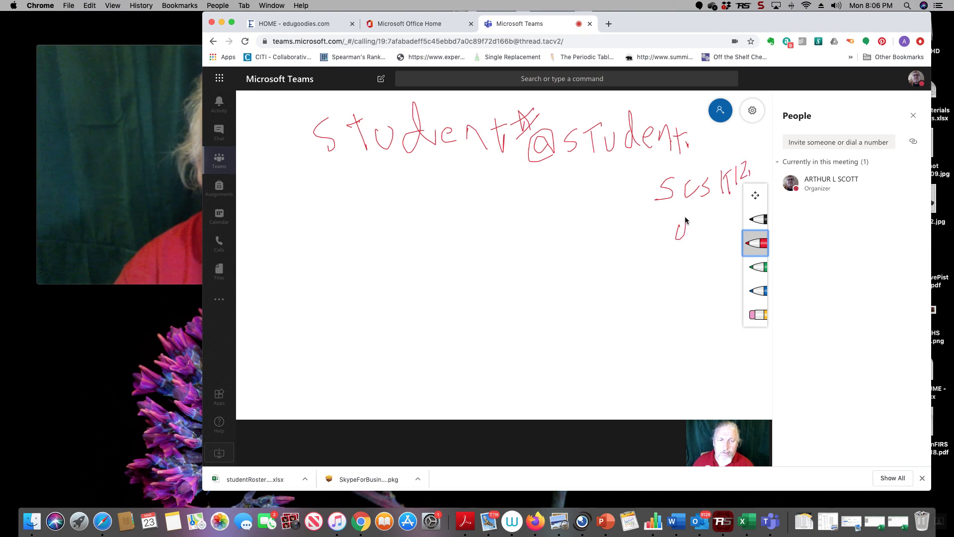
{"action": "left_click_drag", "start_coordinate": [700, 230], "coordinate": [723, 248]}
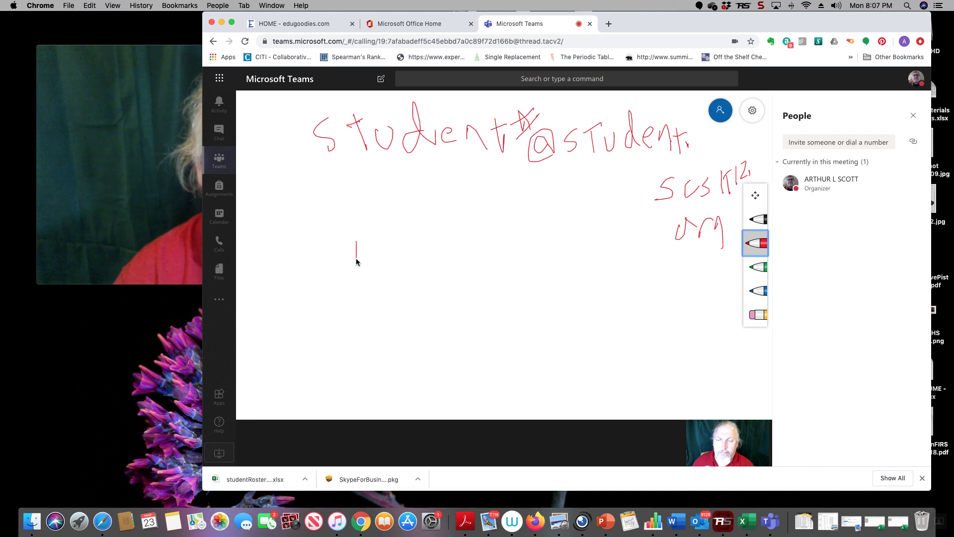
- Handwrite the date pattern MMDDYYYY in red on the whiteboard, below the login format
{"action": "mouse_move", "coordinate": [384, 242]}
{"action": "left_mouse_down"}
{"action": "mouse_move", "coordinate": [394, 252]}
{"action": "mouse_move", "coordinate": [465, 239]}
{"action": "left_mouse_up"}
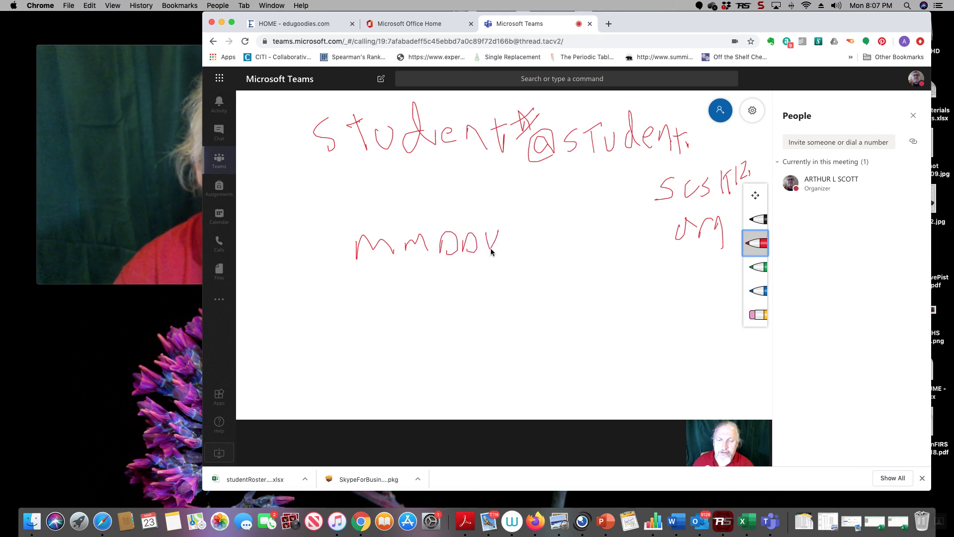
{"action": "mouse_move", "coordinate": [506, 231]}
{"action": "left_mouse_down"}
{"action": "mouse_move", "coordinate": [514, 231]}
{"action": "mouse_move", "coordinate": [508, 266]}
{"action": "mouse_move", "coordinate": [534, 226]}
{"action": "mouse_move", "coordinate": [527, 265]}
{"action": "mouse_move", "coordinate": [557, 217]}
{"action": "mouse_move", "coordinate": [548, 268]}
{"action": "left_mouse_up"}
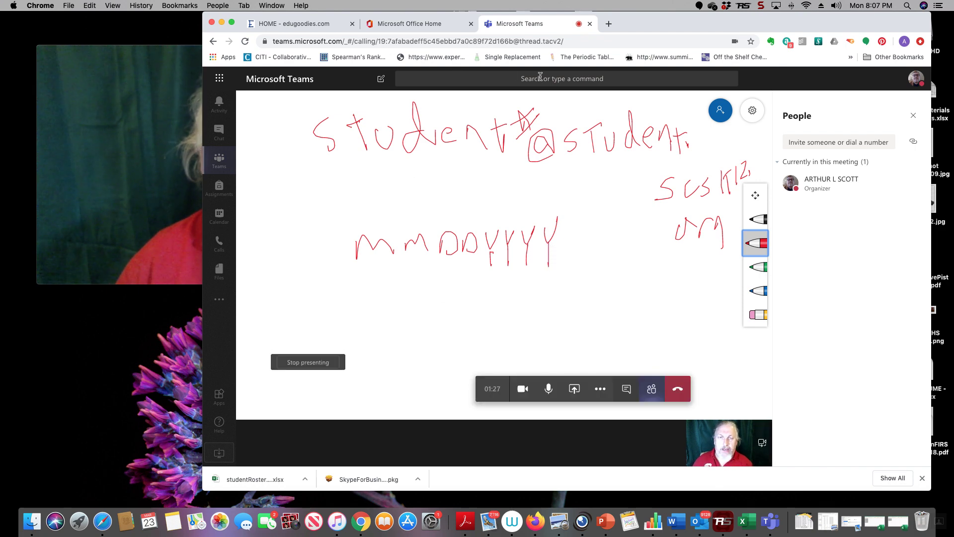
- Move the browser window aside to uncover the webcam preview on the desktop
{"action": "left_click_drag", "start_coordinate": [641, 21], "coordinate": [751, 5]}
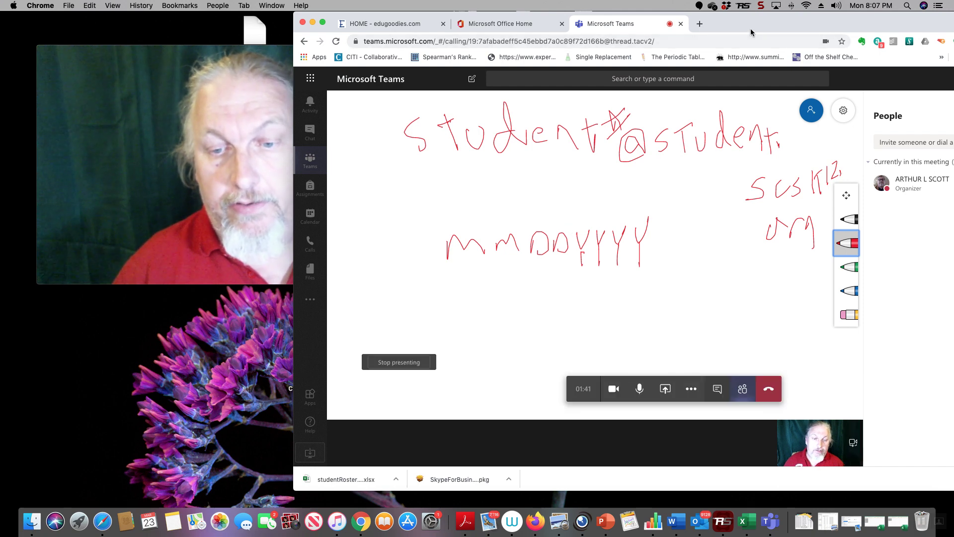
{"action": "left_click_drag", "start_coordinate": [751, 21], "coordinate": [937, 4]}
{"action": "left_click", "coordinate": [760, 6]}
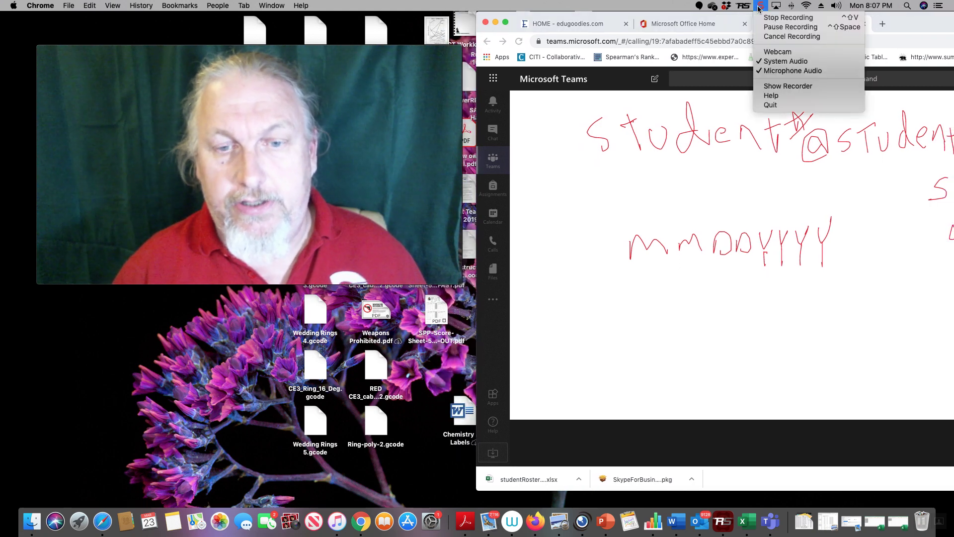